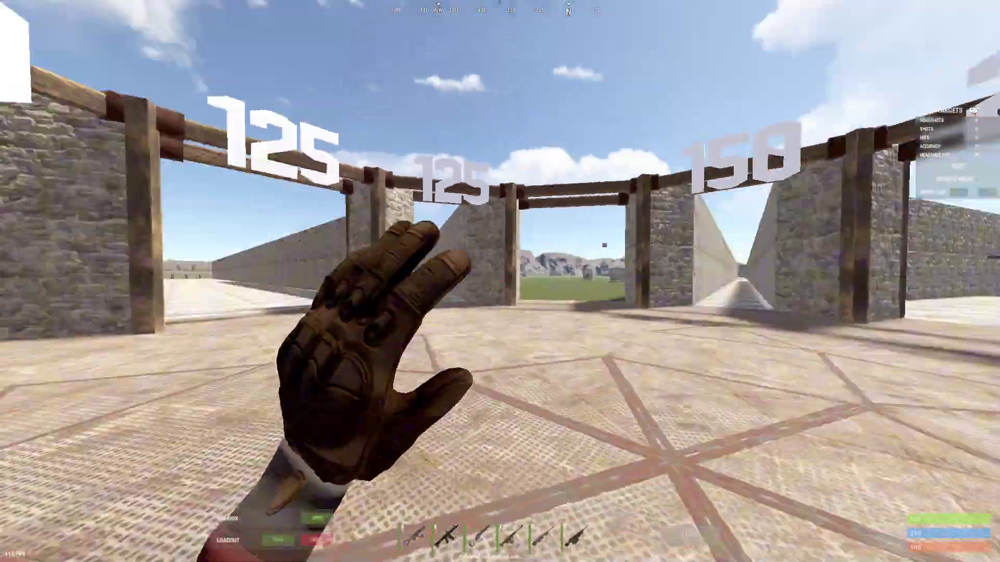
- Walk through the archway, equip the rifle from slot 1, and bring up the in-game menu
{"action": "key", "text": "w"}
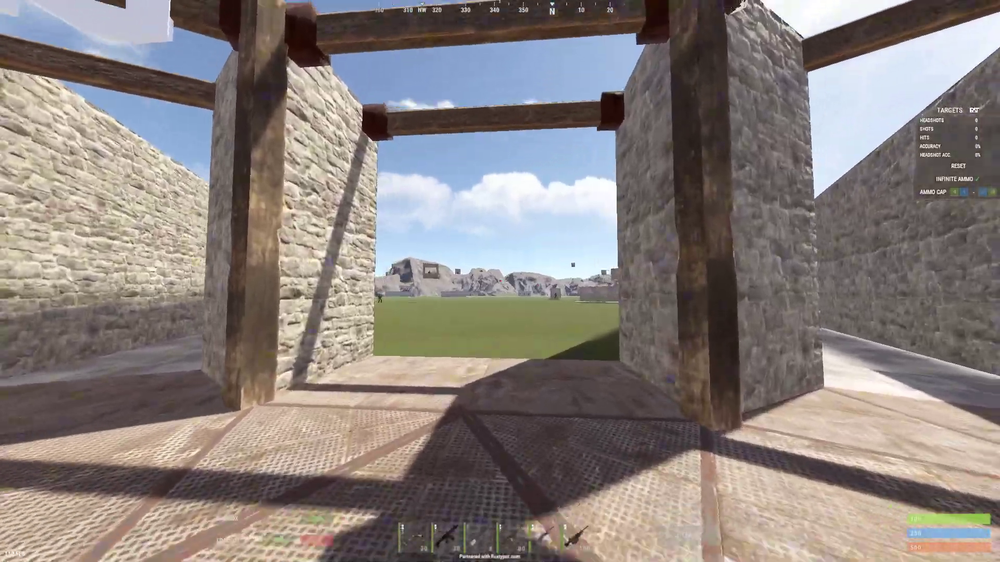
{"action": "key", "text": "1"}
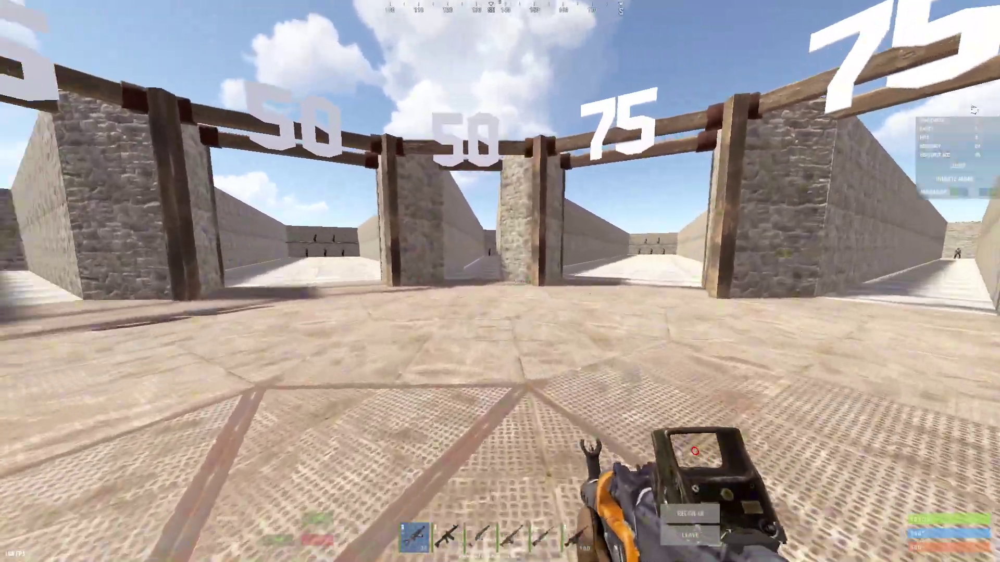
{"action": "key", "text": "Escape"}
{"action": "left_click", "coordinate": [896, 18]}
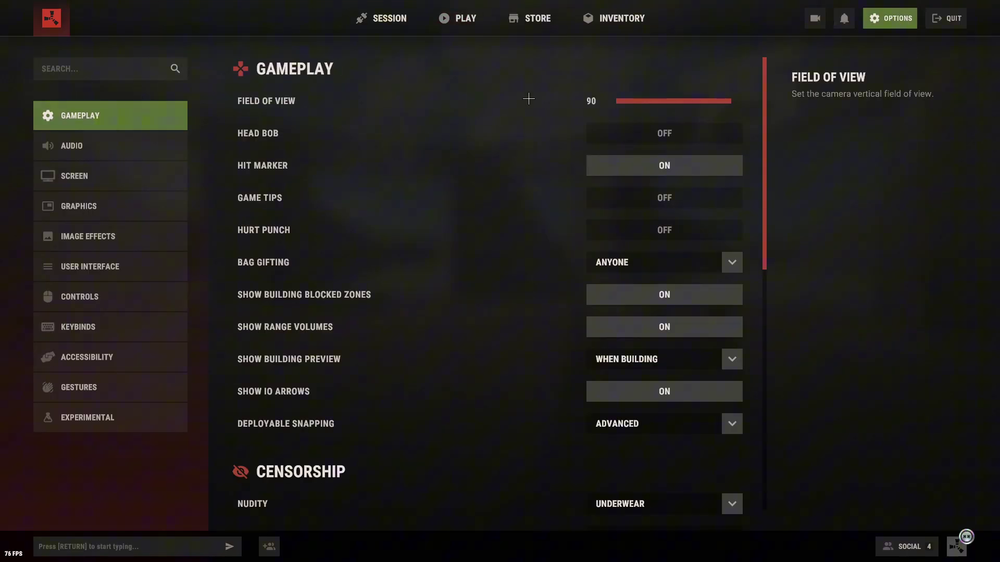
{"action": "scroll", "coordinate": [361, 408], "scroll_direction": "down", "scroll_amount": 6}
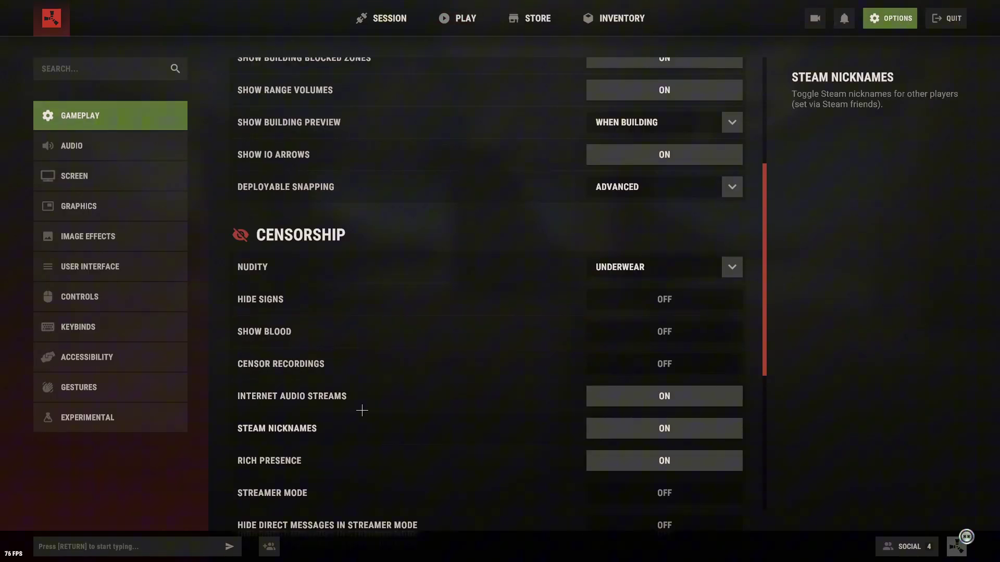
{"action": "scroll", "coordinate": [656, 348], "scroll_direction": "up", "scroll_amount": 2}
{"action": "scroll", "coordinate": [656, 348], "scroll_direction": "down", "scroll_amount": 8}
{"action": "scroll", "coordinate": [495, 359], "scroll_direction": "up", "scroll_amount": 2}
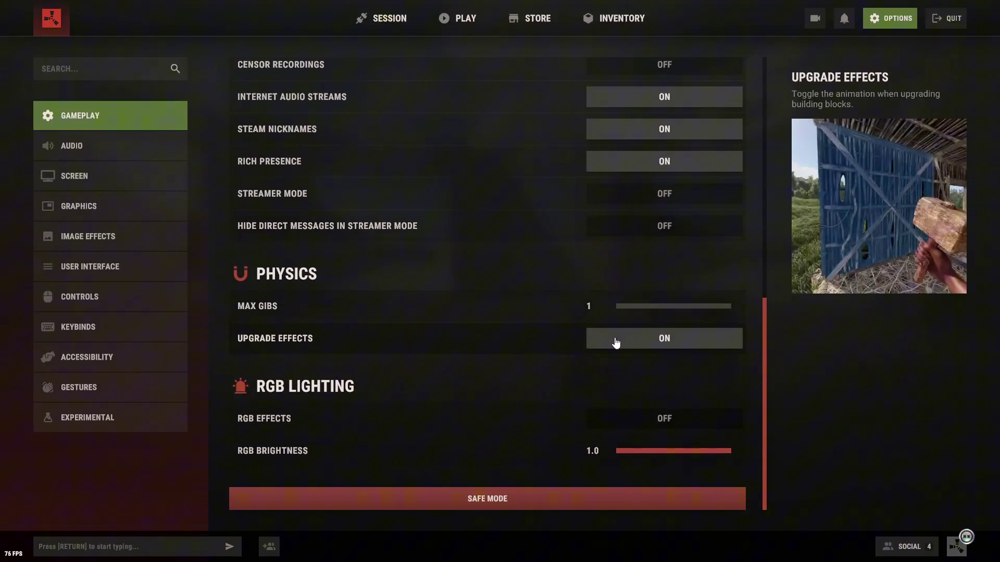
- Switch Upgrade Effects off and keep the screen at 1920 x 1080 Fullscreen
{"action": "left_click", "coordinate": [644, 338]}
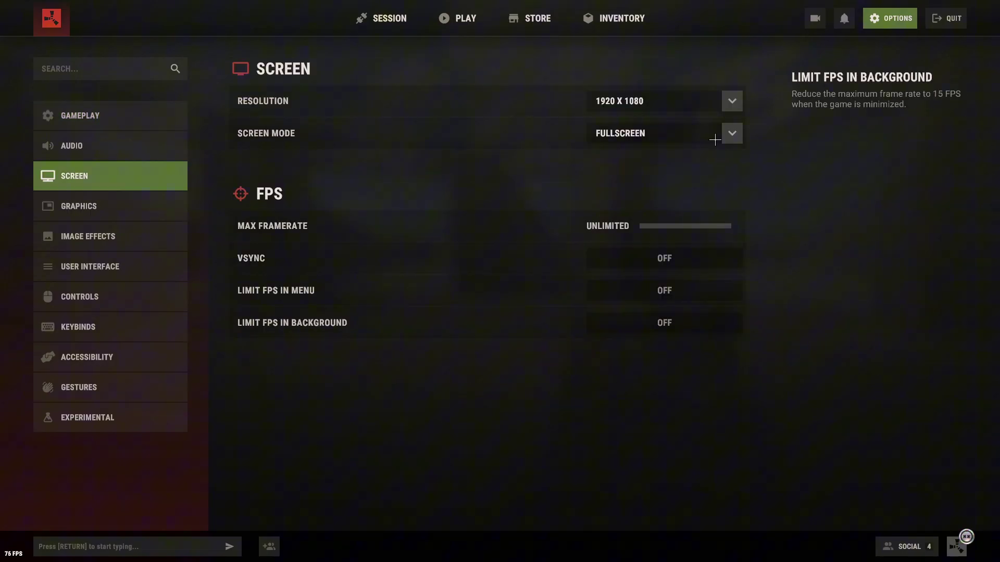
{"action": "left_click", "coordinate": [661, 109]}
{"action": "left_click", "coordinate": [659, 106]}
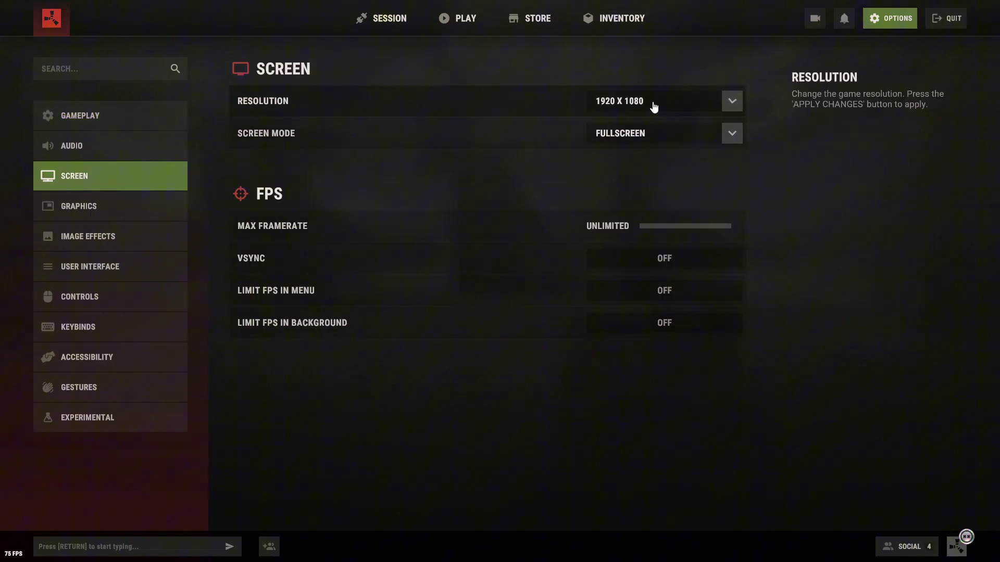
{"action": "left_click", "coordinate": [657, 103]}
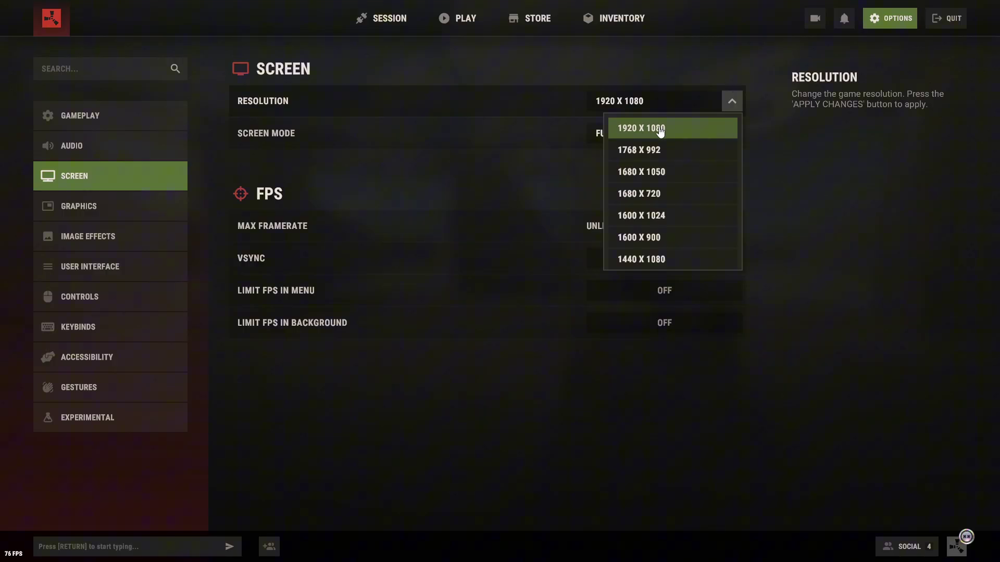
{"action": "left_click", "coordinate": [660, 131]}
{"action": "left_click", "coordinate": [676, 139]}
{"action": "left_click", "coordinate": [659, 151]}
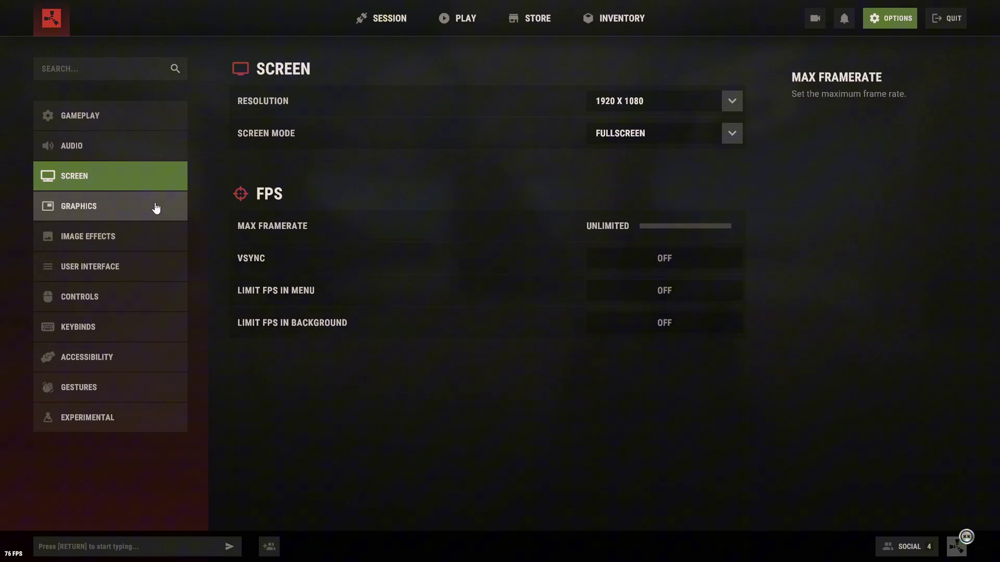
- On the Experimental graphics tab, drag GC Buffer from 2038 up to 4096 MB
{"action": "left_click", "coordinate": [156, 208]}
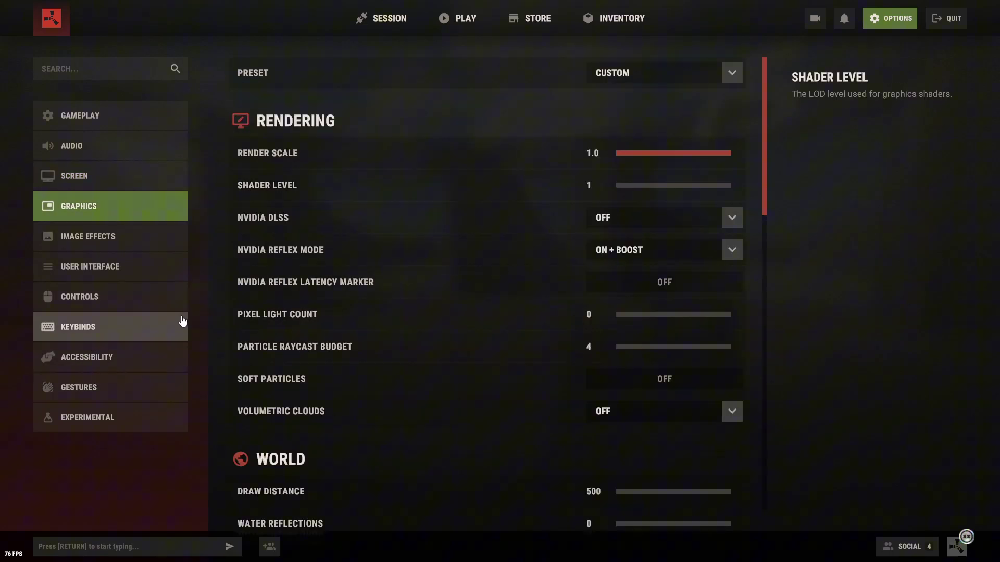
{"action": "left_click", "coordinate": [74, 425]}
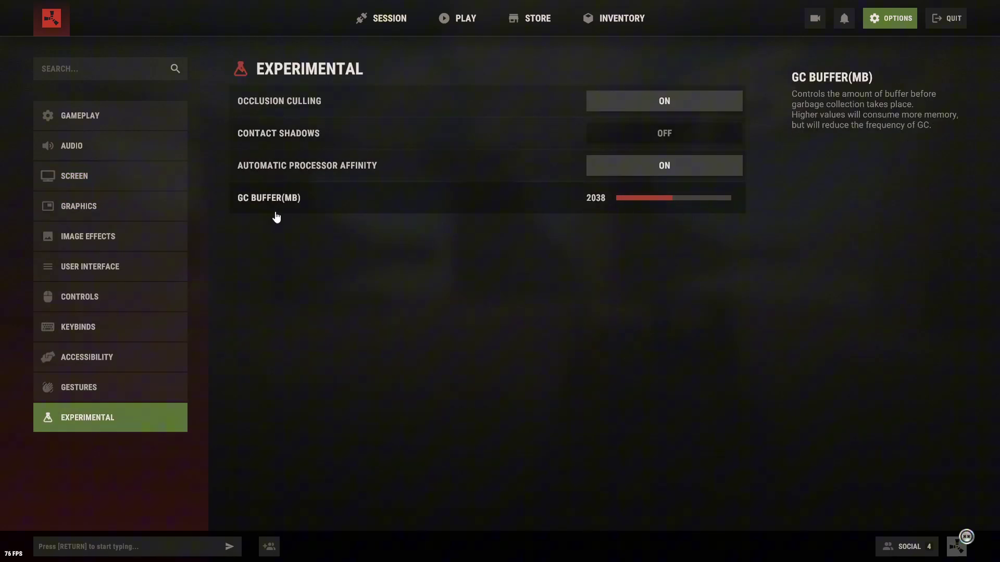
{"action": "left_click_drag", "start_coordinate": [672, 198], "coordinate": [966, 190]}
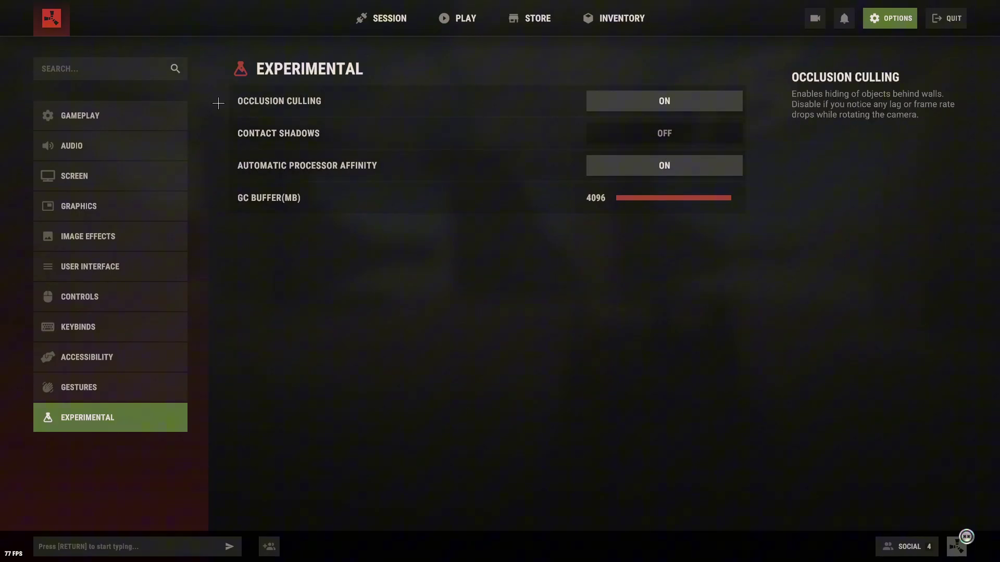
- On the Image Effects tab, leave Anti-Aliasing set to Off
{"action": "left_click", "coordinate": [106, 360]}
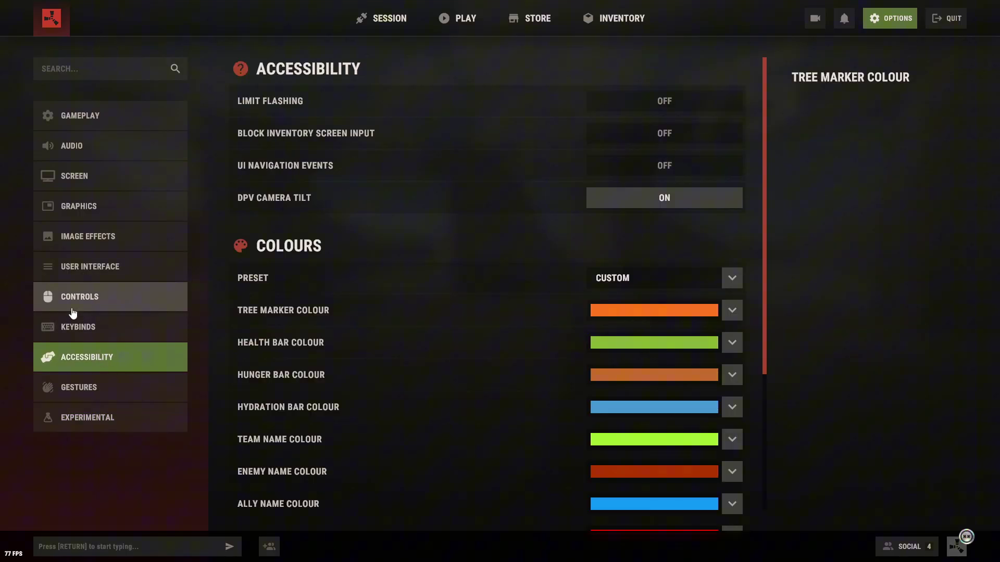
{"action": "left_click", "coordinate": [105, 262]}
{"action": "left_click", "coordinate": [105, 244]}
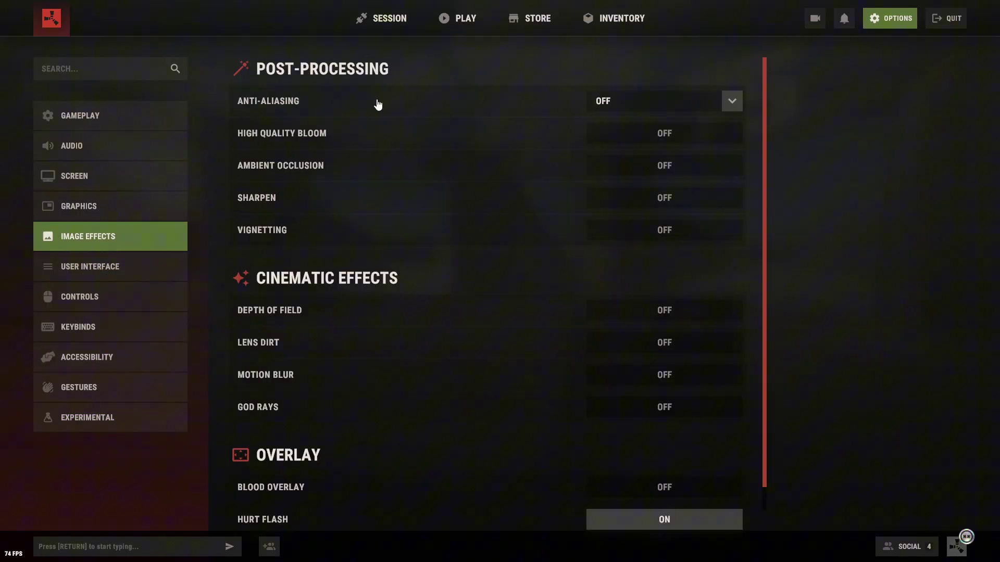
{"action": "left_click", "coordinate": [603, 101]}
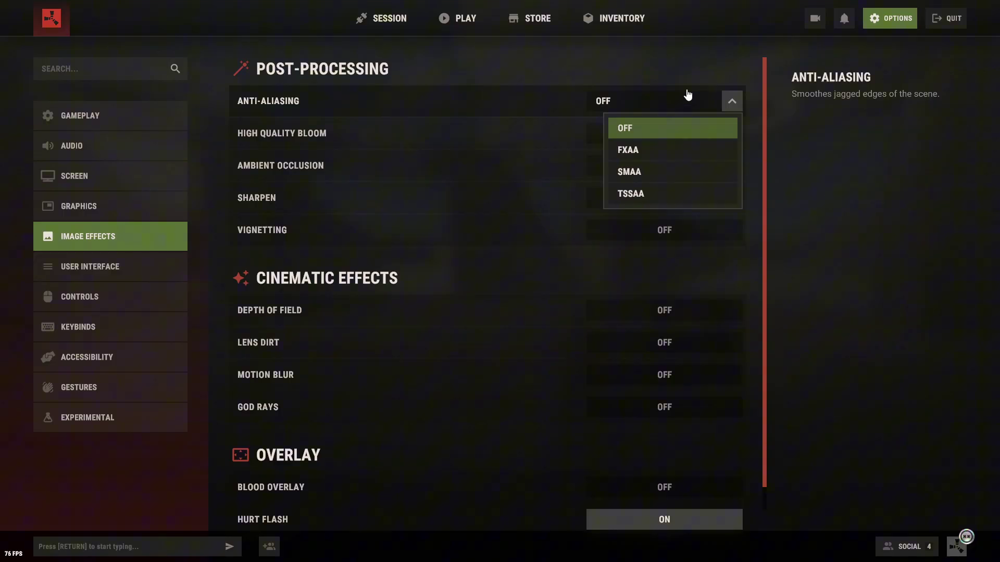
{"action": "left_click", "coordinate": [720, 103]}
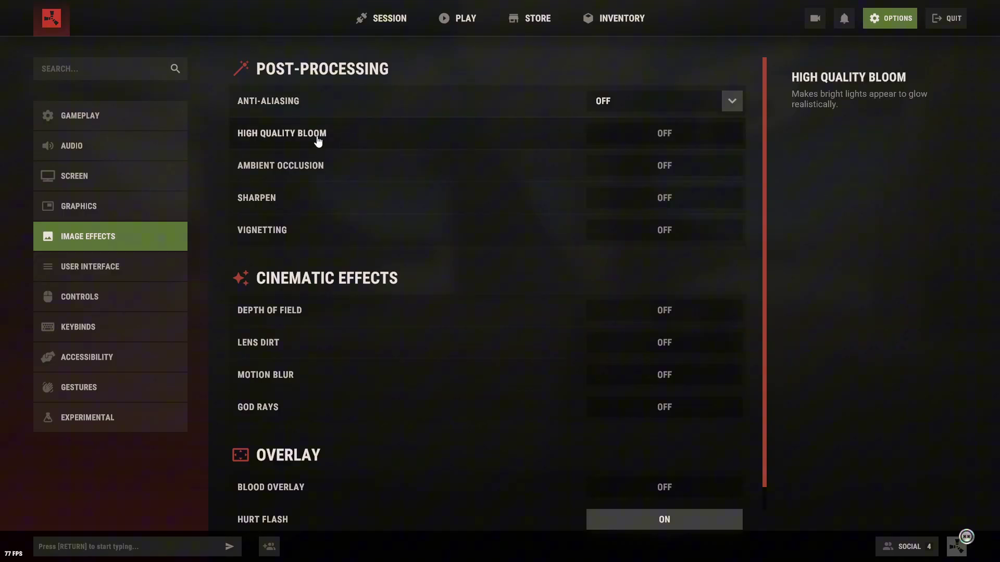
{"action": "scroll", "coordinate": [395, 197], "scroll_direction": "down", "scroll_amount": 1}
{"action": "left_click", "coordinate": [113, 219]}
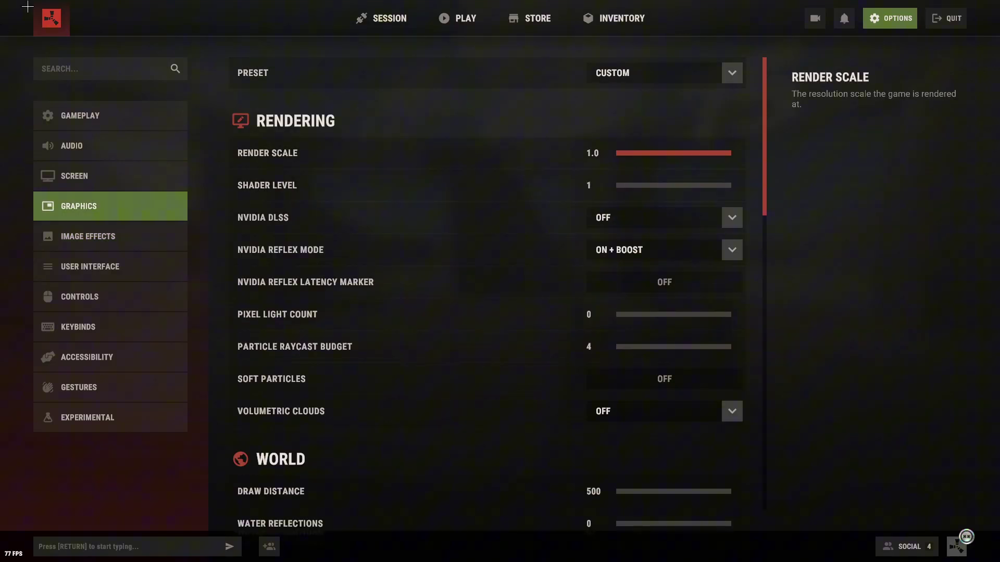
{"action": "left_click", "coordinate": [629, 70]}
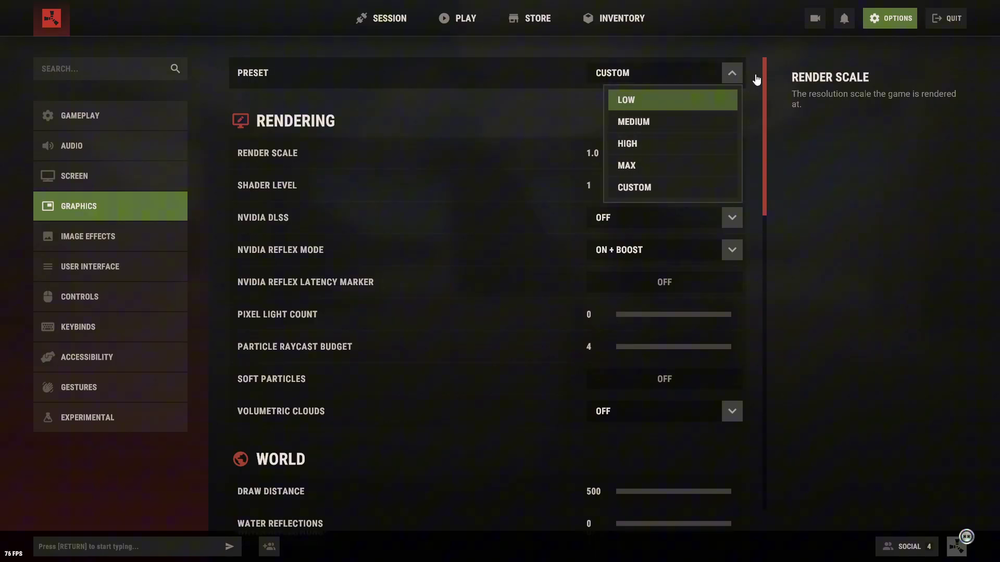
{"action": "left_click", "coordinate": [735, 75]}
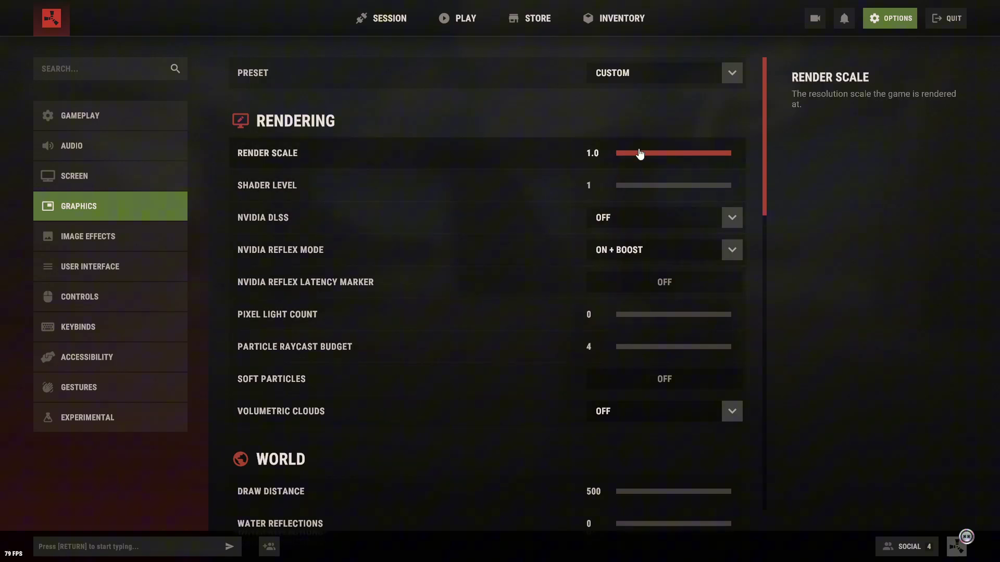
{"action": "left_click_drag", "start_coordinate": [669, 154], "coordinate": [616, 154]}
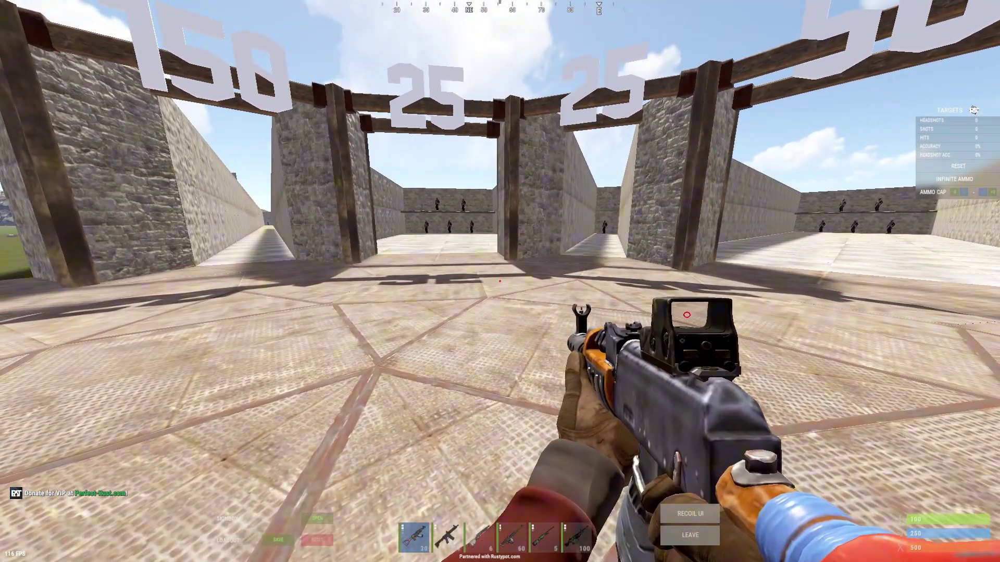
{"action": "key", "text": "w"}
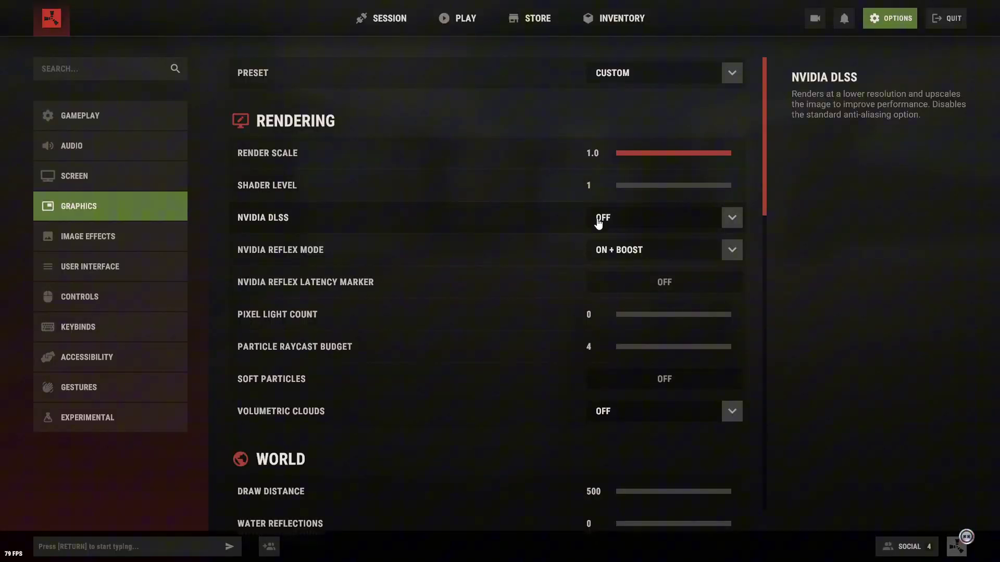
- Choose Ultra Performance for NVIDIA DLSS and leave Reflex Mode on On + Boost
{"action": "left_click", "coordinate": [598, 221]}
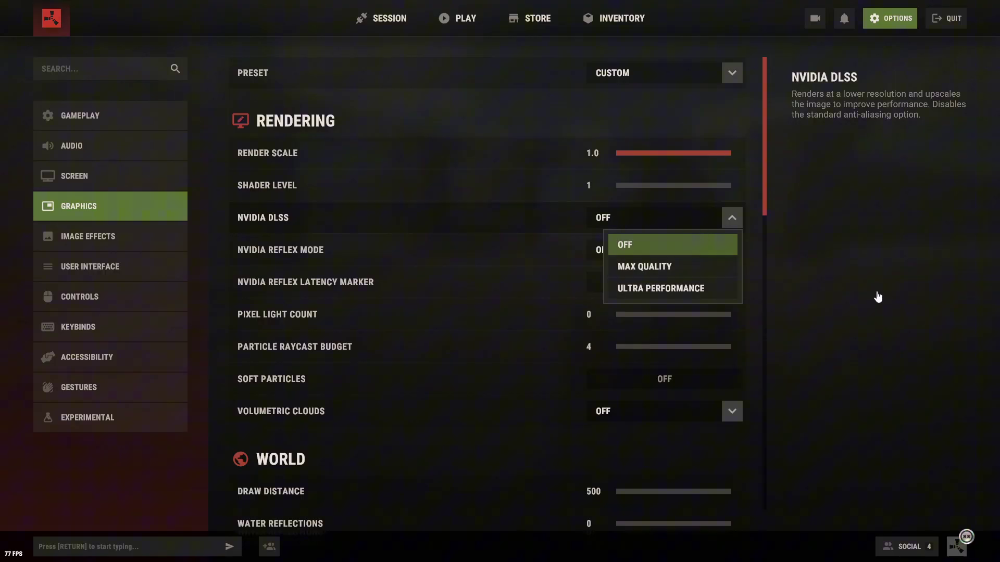
{"action": "left_click", "coordinate": [714, 289]}
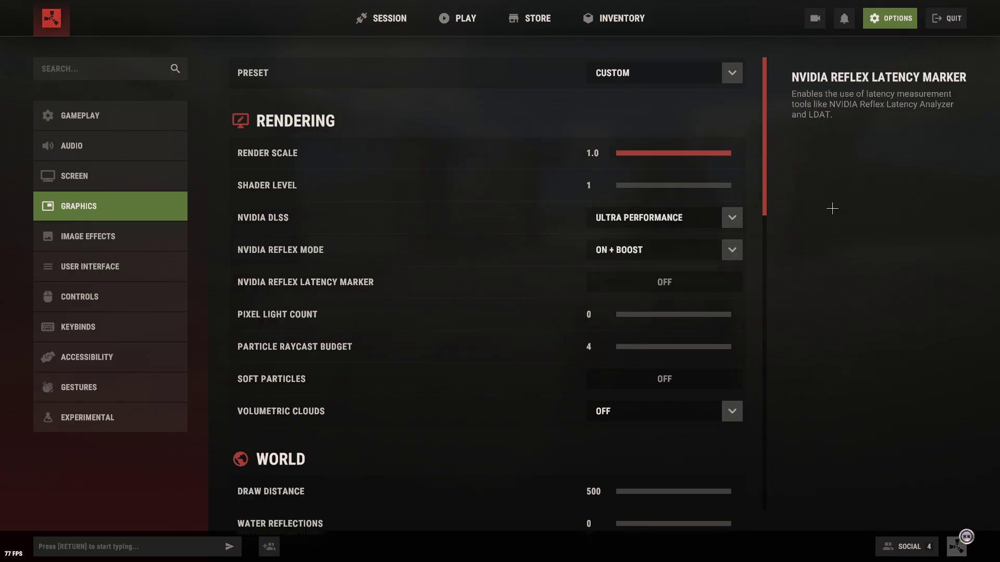
{"action": "left_click", "coordinate": [646, 254]}
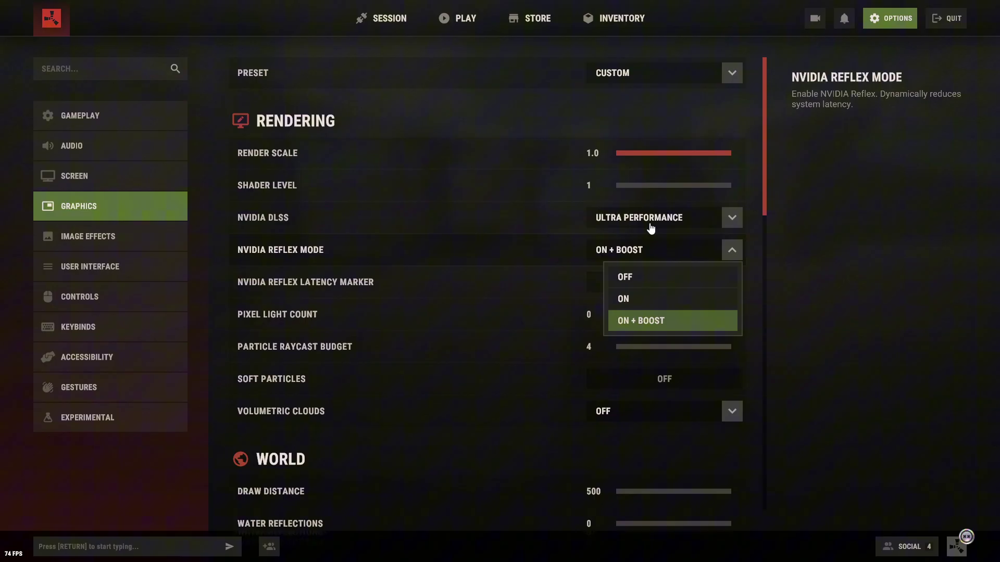
{"action": "left_click", "coordinate": [634, 246]}
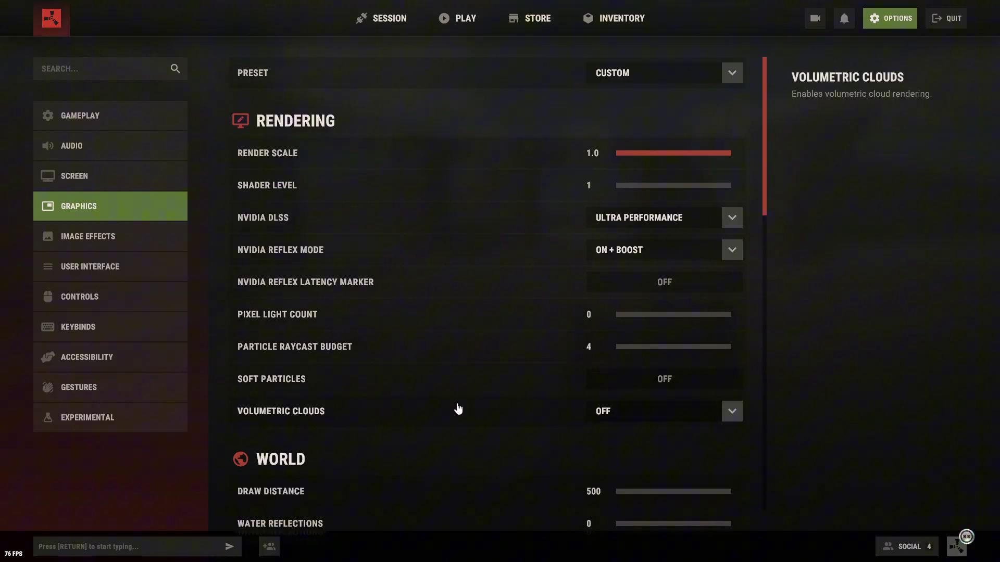
- Leave Volumetric Clouds set to Off
{"action": "left_click", "coordinate": [662, 415]}
{"action": "left_click", "coordinate": [663, 297]}
{"action": "scroll", "coordinate": [651, 319], "scroll_direction": "down", "scroll_amount": 2}
- Raise Draw Distance from 500 to 1500 and scroll down to the Textures settings
{"action": "left_click", "coordinate": [673, 390]}
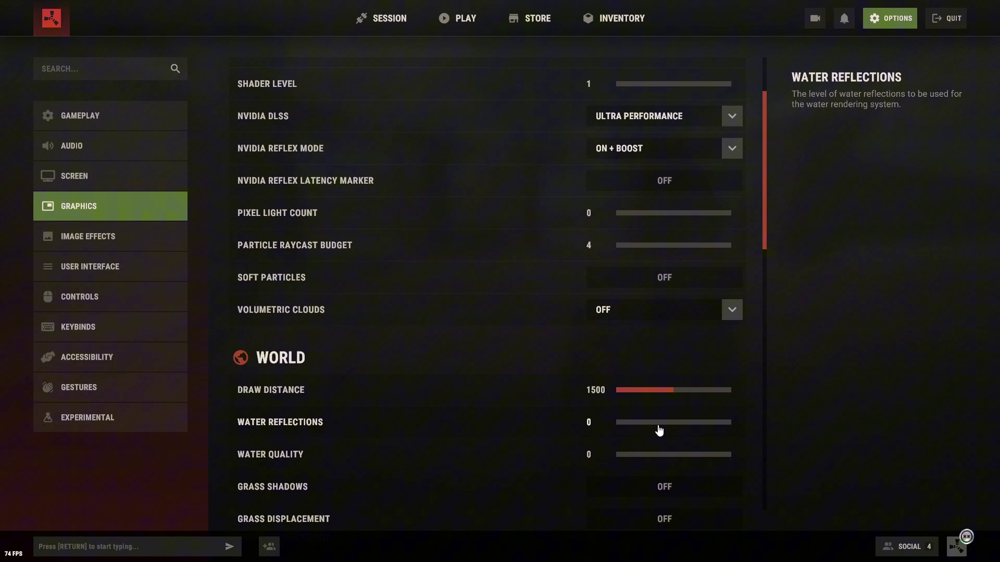
{"action": "scroll", "coordinate": [580, 433], "scroll_direction": "down", "scroll_amount": 1}
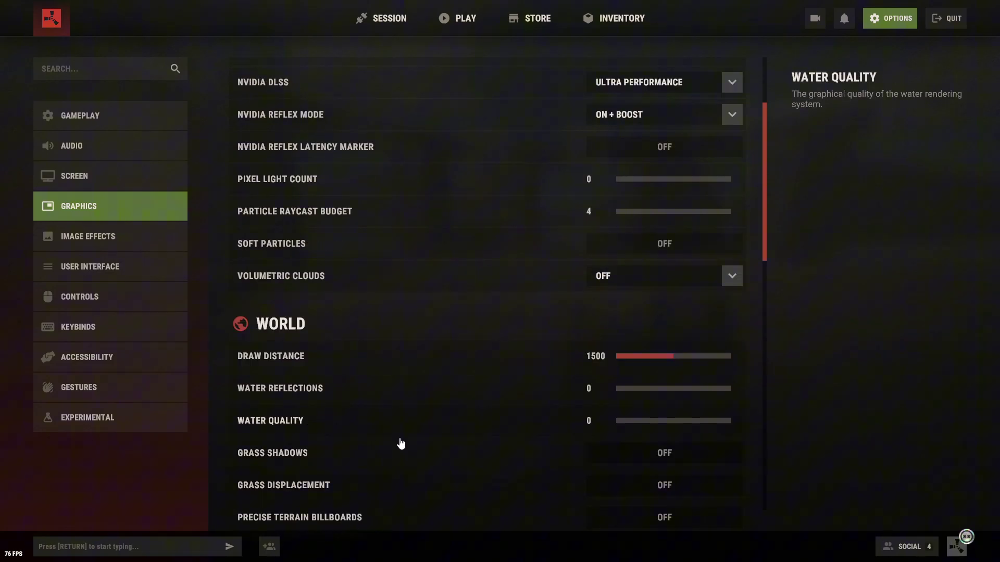
{"action": "scroll", "coordinate": [630, 432], "scroll_direction": "down", "scroll_amount": 1}
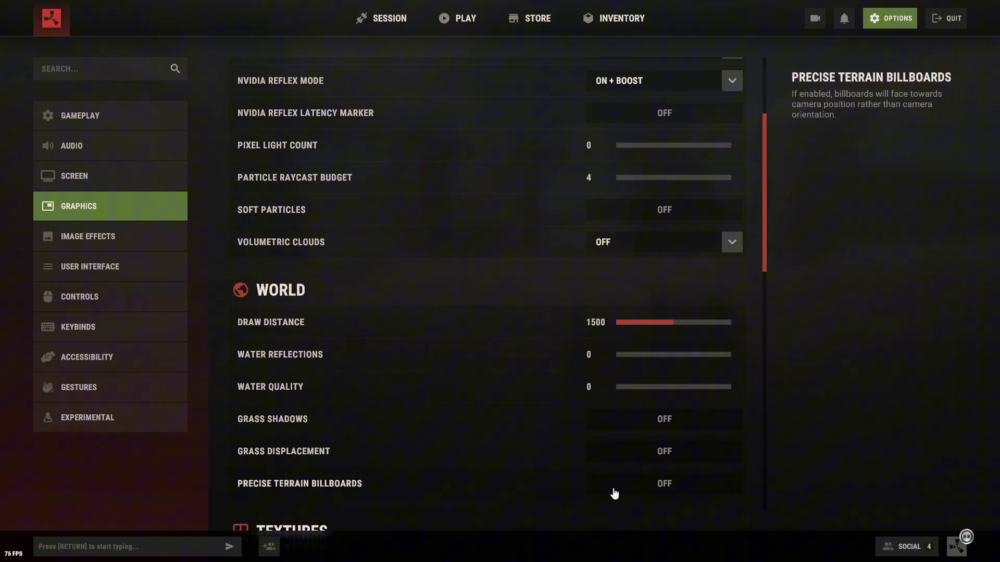
{"action": "scroll", "coordinate": [515, 464], "scroll_direction": "down", "scroll_amount": 3}
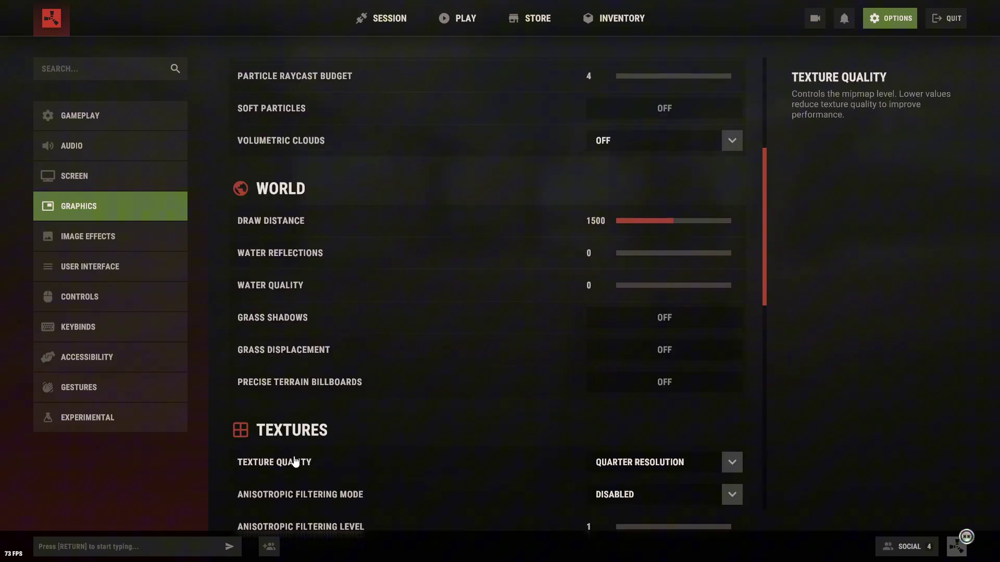
{"action": "scroll", "coordinate": [281, 463], "scroll_direction": "down", "scroll_amount": 3}
{"action": "scroll", "coordinate": [571, 383], "scroll_direction": "down", "scroll_amount": 3}
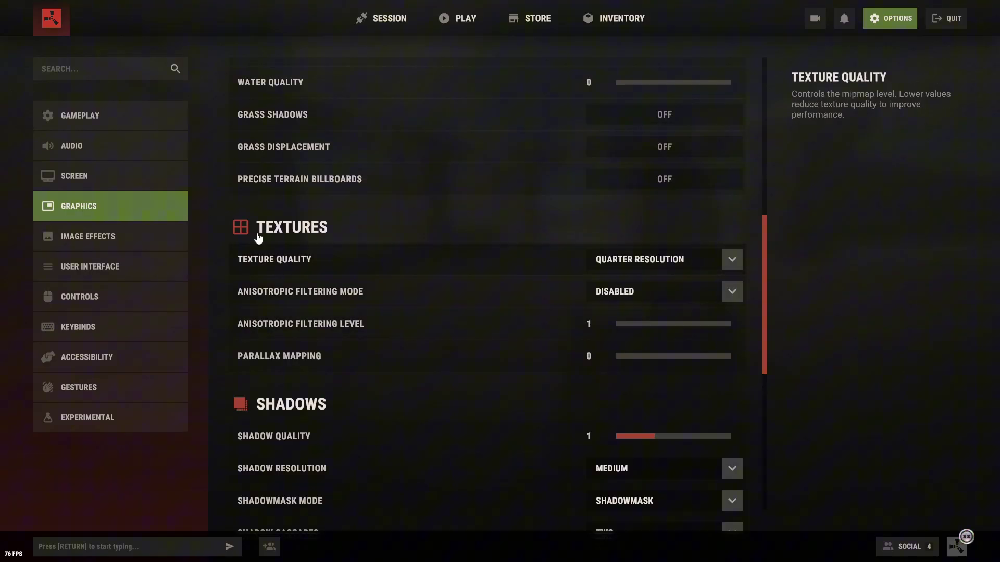
{"action": "left_click", "coordinate": [657, 267]}
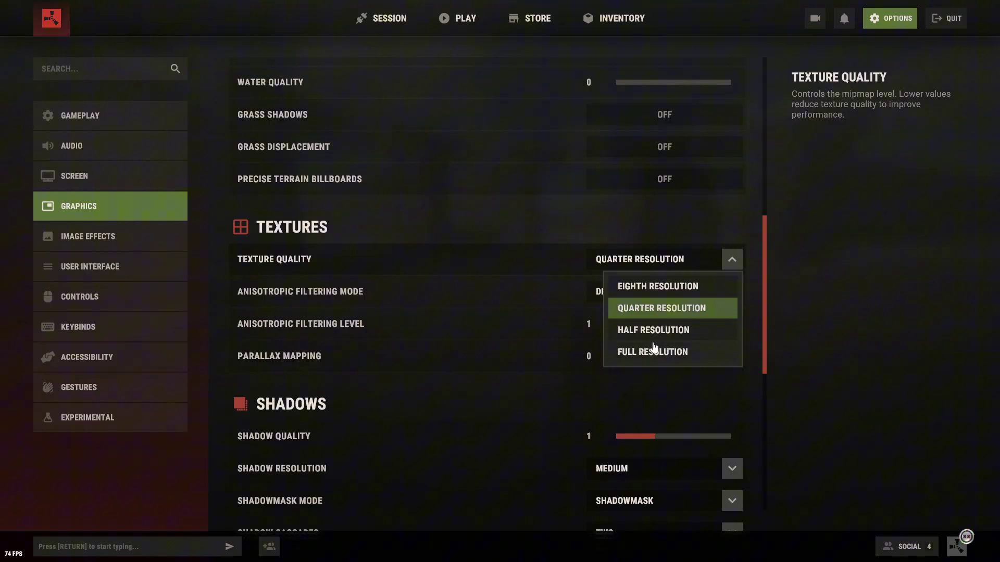
{"action": "left_click", "coordinate": [404, 281]}
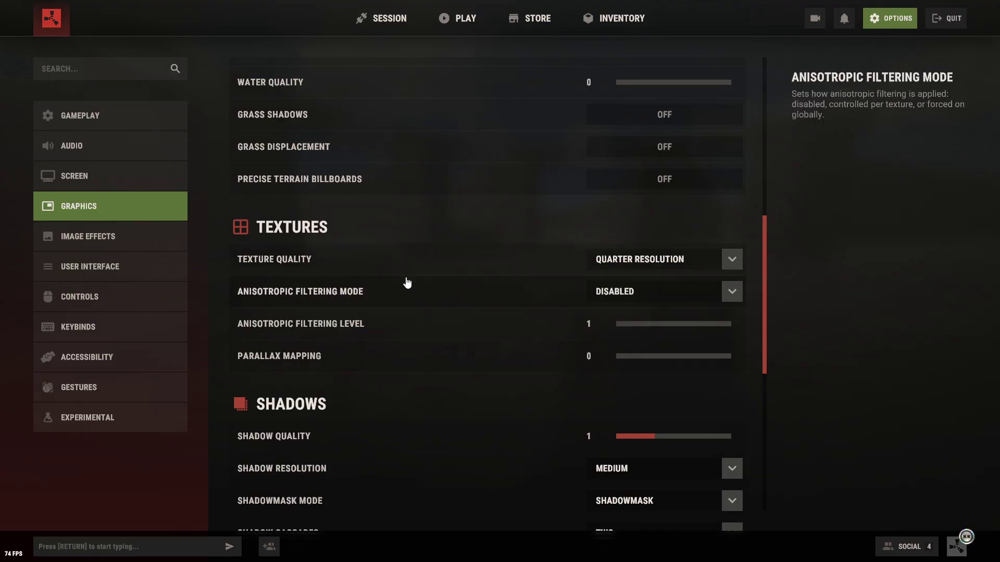
{"action": "left_click", "coordinate": [625, 293]}
{"action": "left_click", "coordinate": [646, 311]}
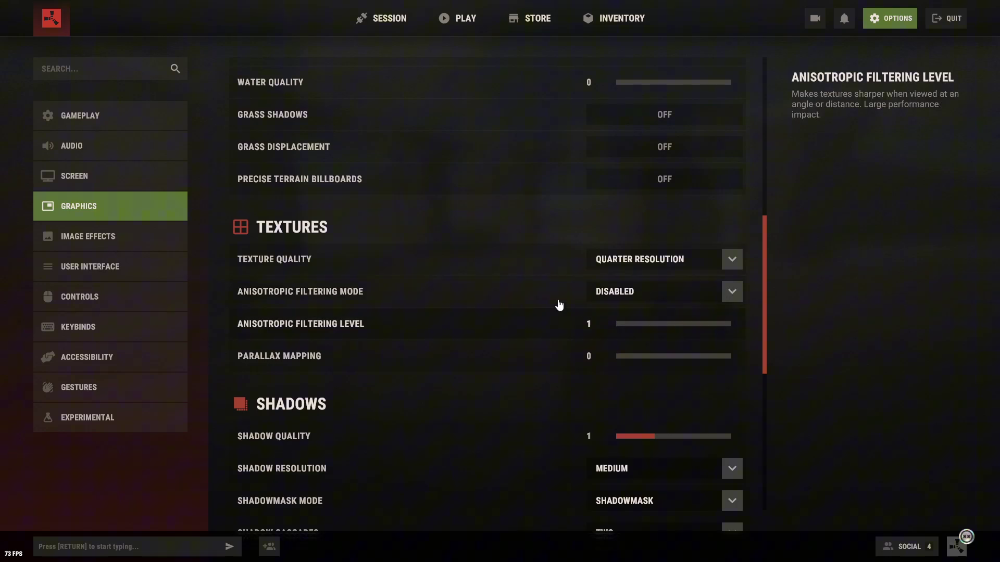
{"action": "left_click", "coordinate": [665, 292]}
{"action": "left_click", "coordinate": [628, 292]}
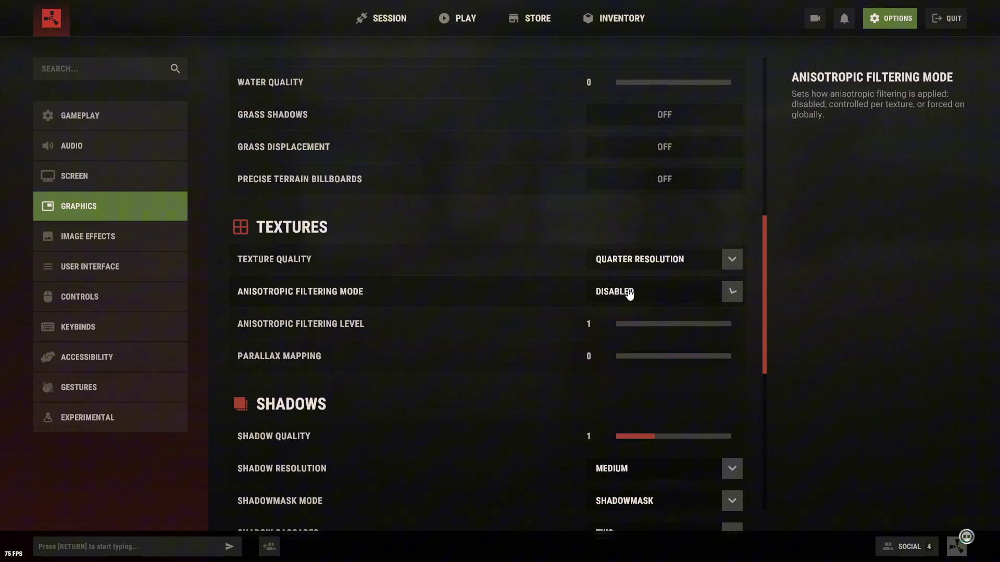
{"action": "scroll", "coordinate": [502, 339], "scroll_direction": "down", "scroll_amount": 1}
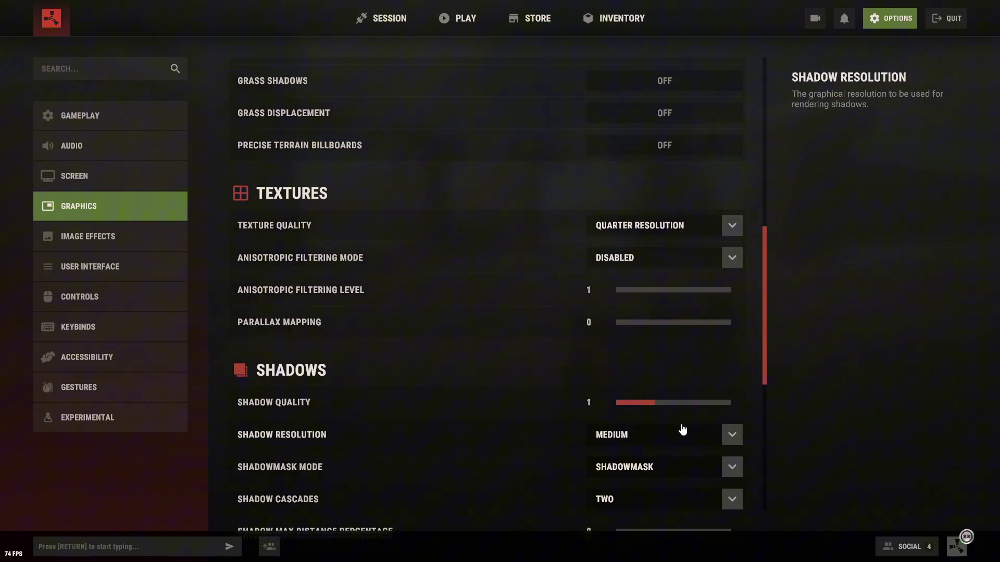
{"action": "scroll", "coordinate": [686, 411], "scroll_direction": "down", "scroll_amount": 2}
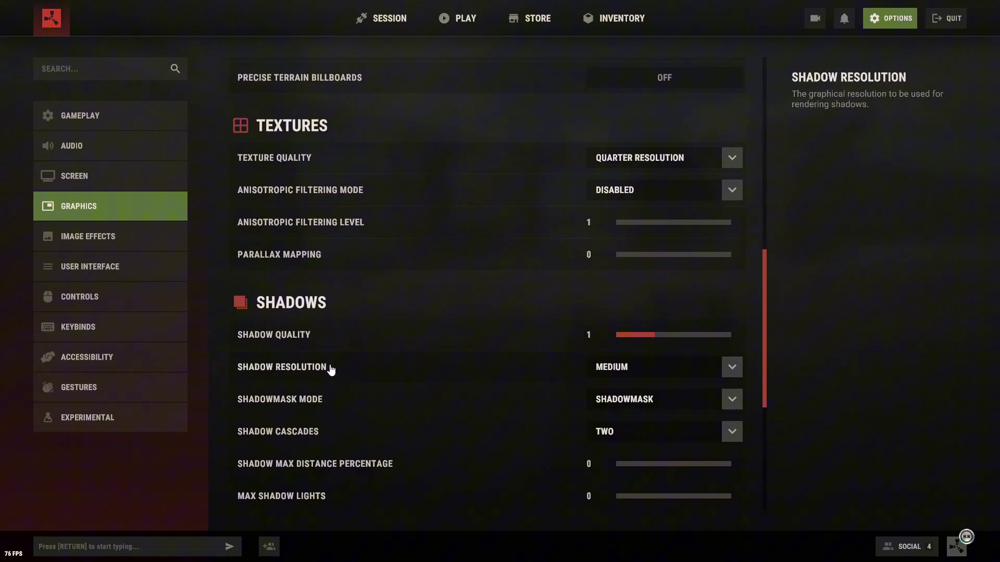
{"action": "left_click", "coordinate": [640, 403]}
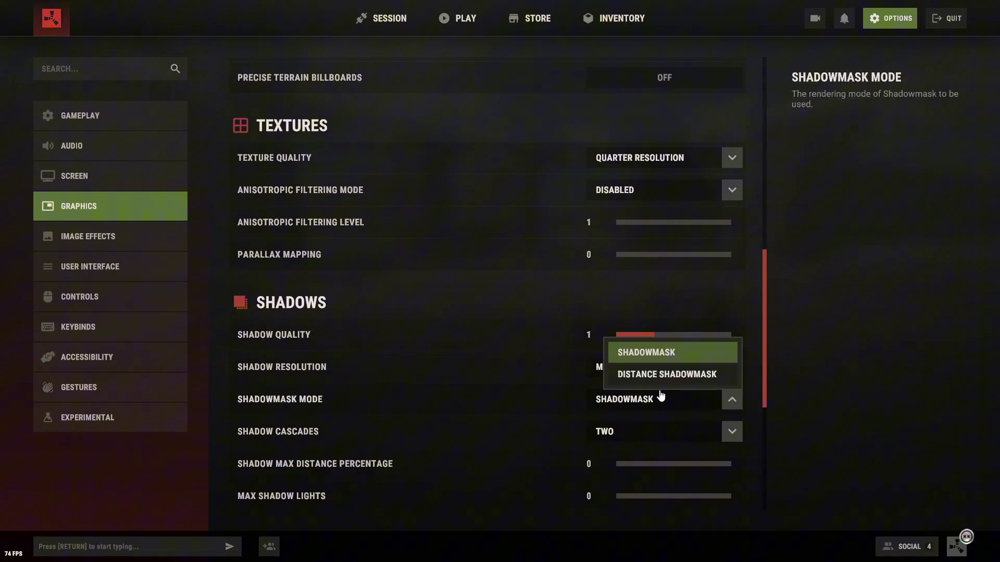
{"action": "left_click", "coordinate": [649, 406]}
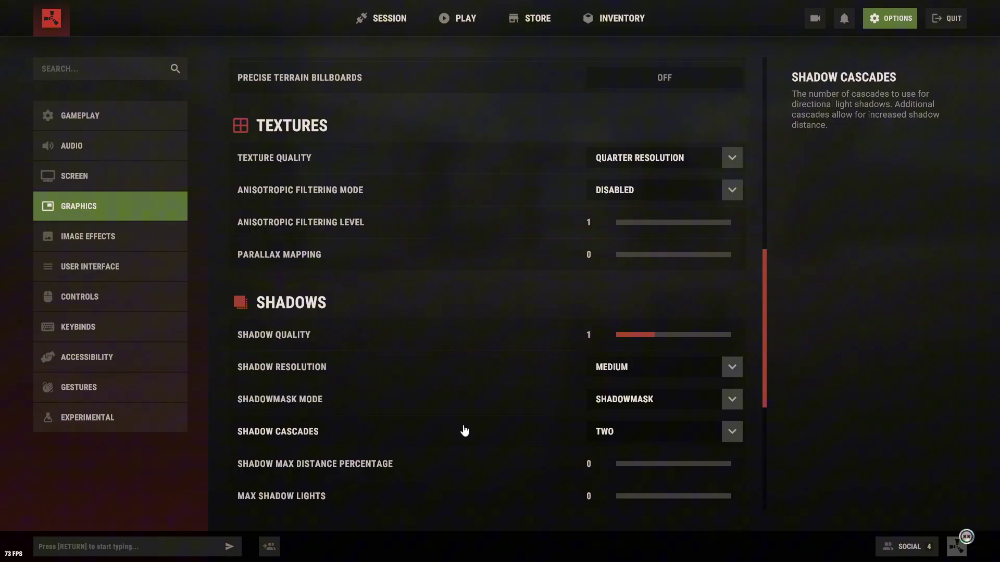
{"action": "scroll", "coordinate": [357, 366], "scroll_direction": "down", "scroll_amount": 1}
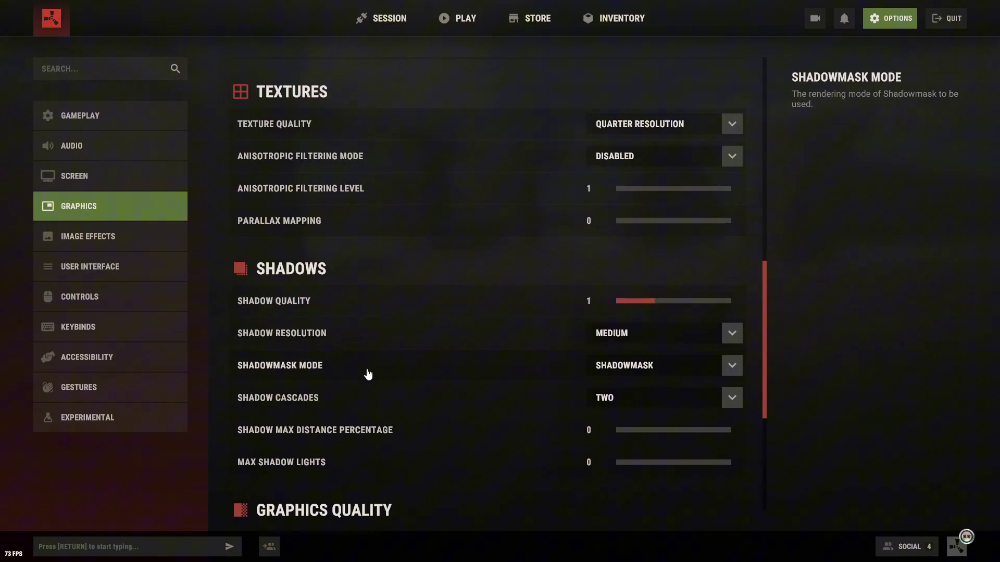
{"action": "scroll", "coordinate": [602, 394], "scroll_direction": "down", "scroll_amount": 5}
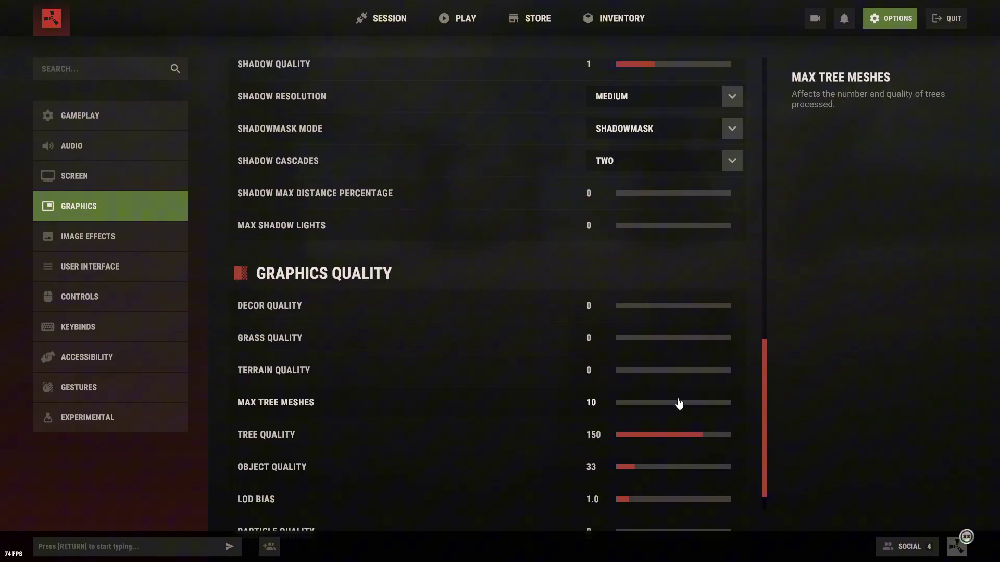
{"action": "left_click_drag", "start_coordinate": [679, 403], "coordinate": [779, 395]}
{"action": "left_click_drag", "start_coordinate": [650, 402], "coordinate": [527, 408]}
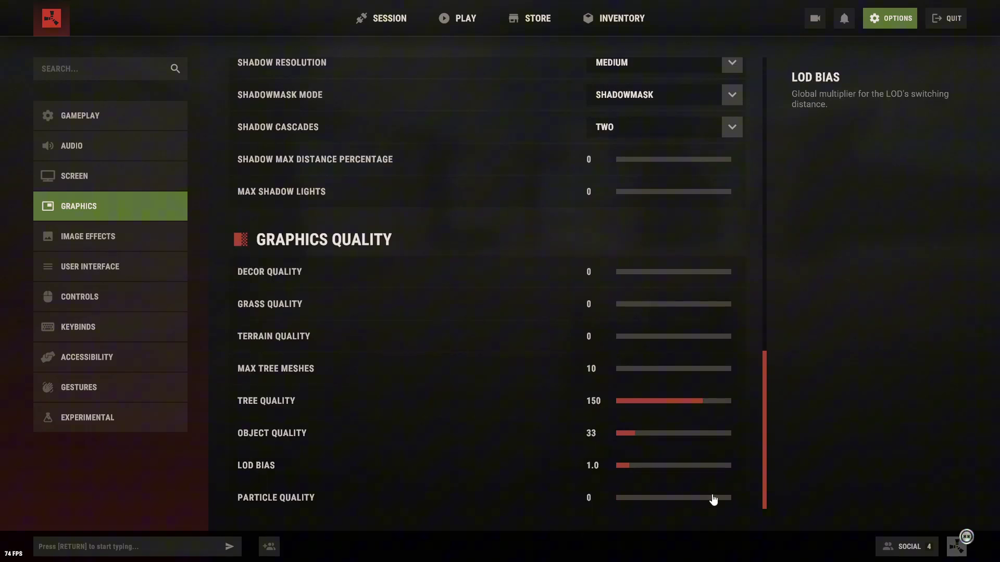
- Close the options and play the Wave gesture back in the game
{"action": "key", "text": "Escape"}
{"action": "key", "text": "n"}
{"action": "left_click", "coordinate": [400, 305]}
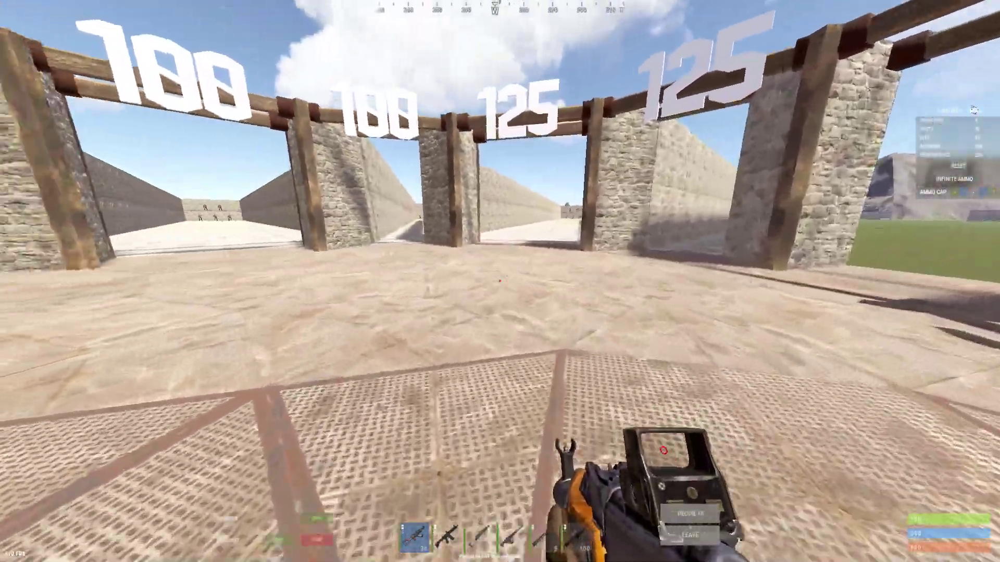
- Walk into the stone corridor, aim down the rifle's sight and fire at the targets
{"action": "key", "text": "w"}
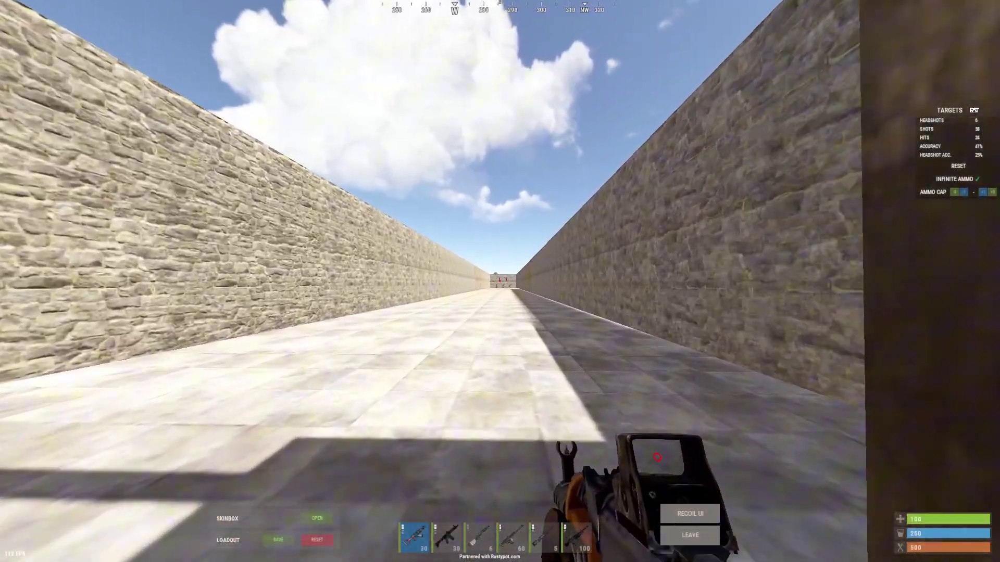
{"action": "right_click", "coordinate": [500, 281]}
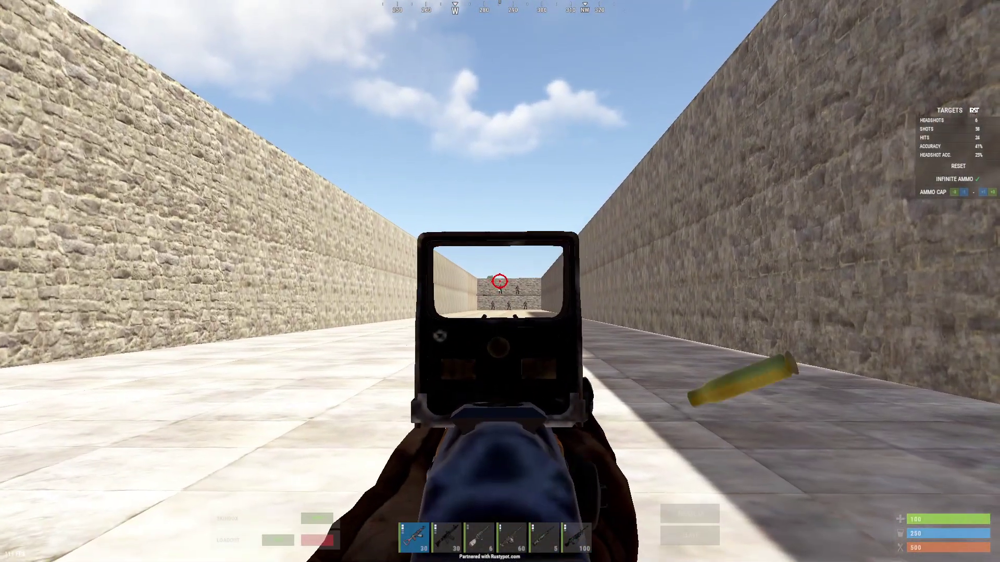
{"action": "left_click_drag", "start_coordinate": [499, 281], "coordinate": [500, 281]}
{"action": "left_click", "coordinate": [500, 281]}
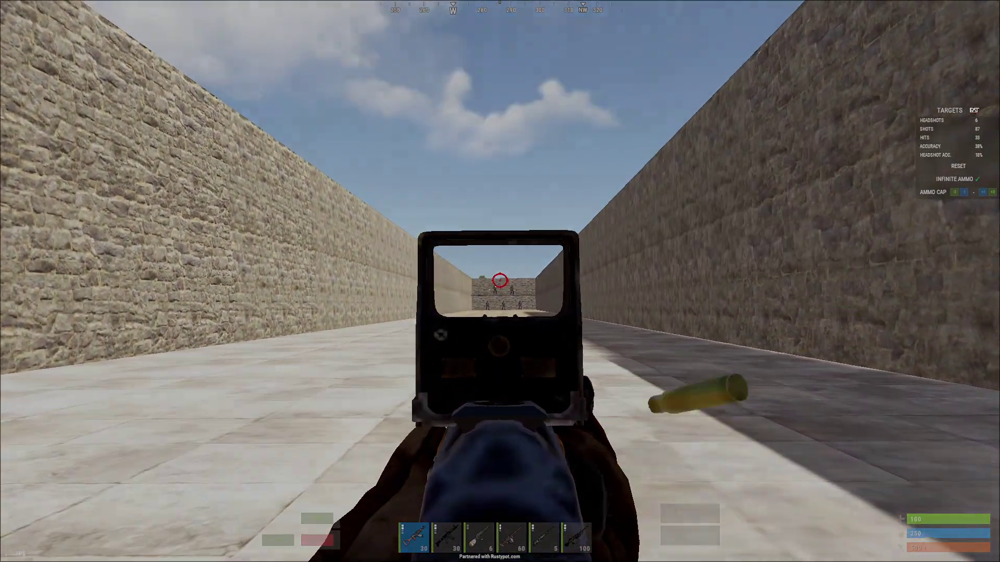